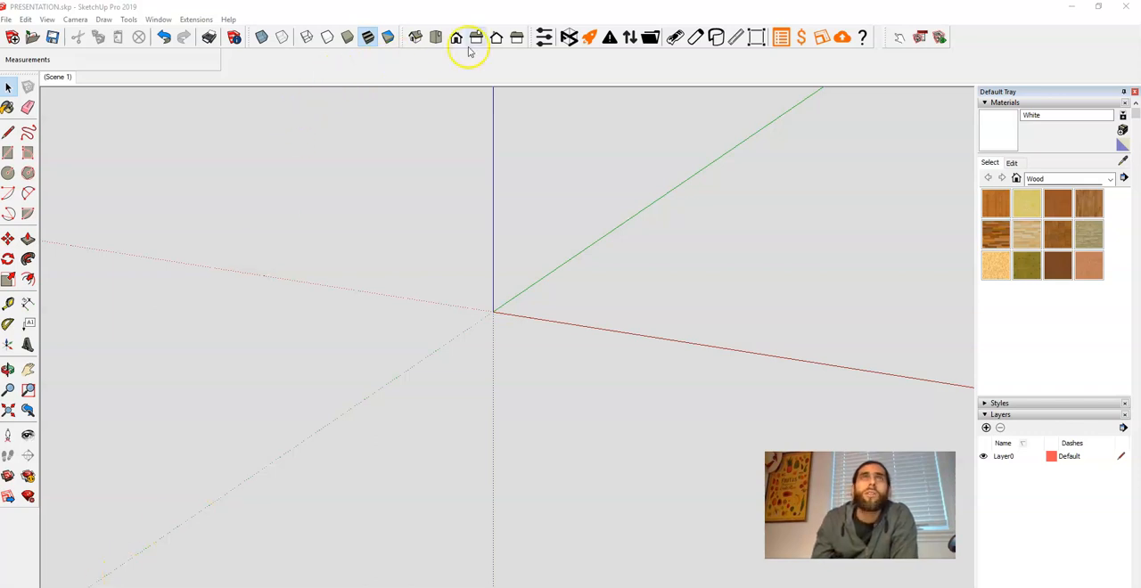
Set the pipe coating and color to Blue plastic in the Flexpipe settings
click(543, 37)
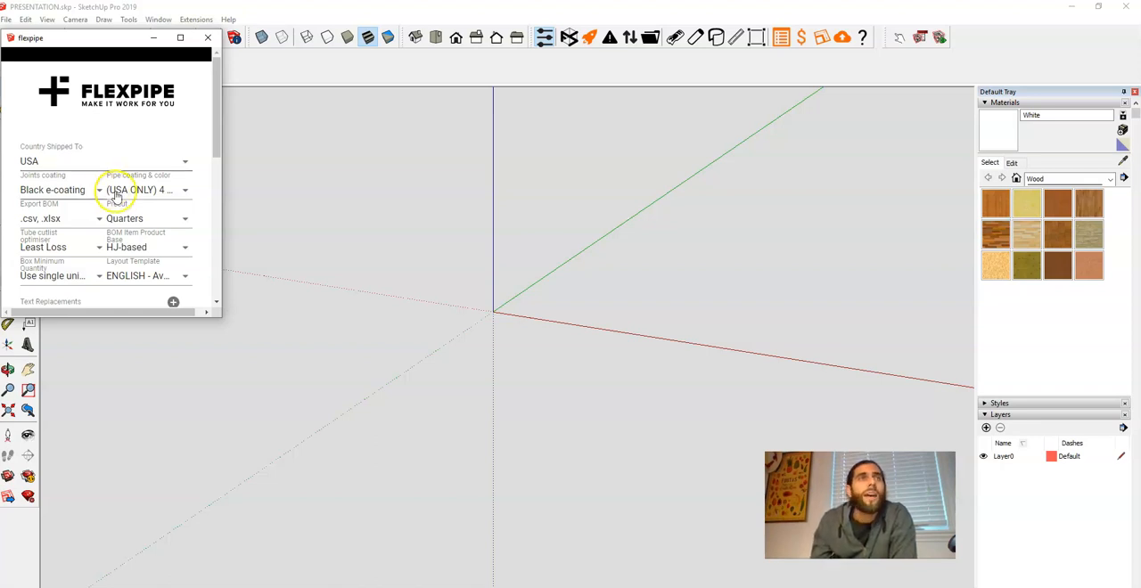
click(185, 191)
drag(219, 199, 228, 75)
click(84, 75)
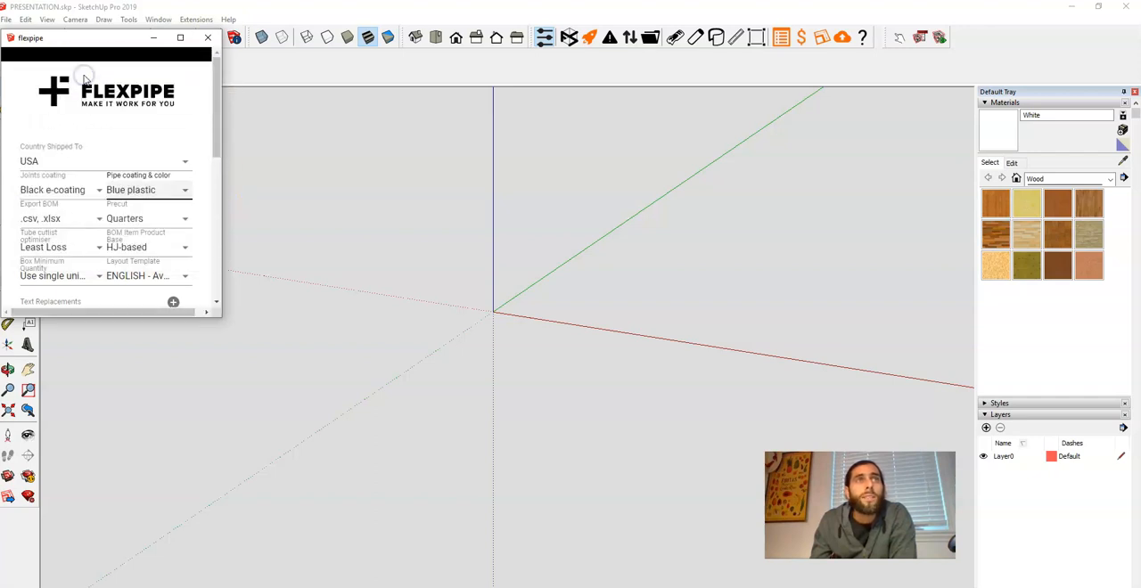
click(210, 37)
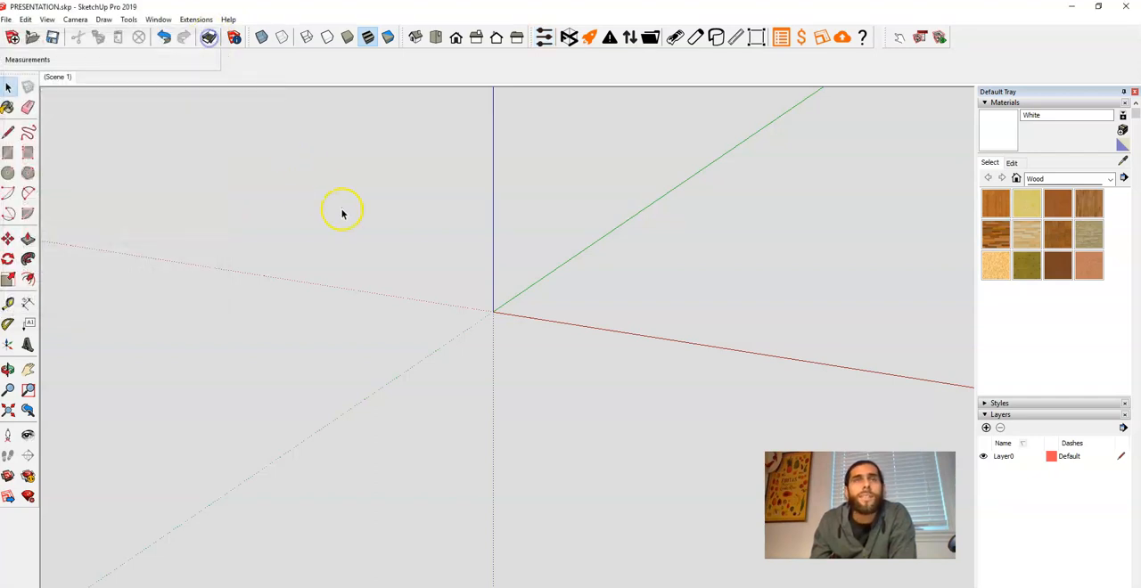
Draw a 120 by 120 inch square on the ground plane, starting at the origin
click(8, 154)
middle_drag(280, 290, 290, 327)
drag(494, 314, 568, 291)
text(120,120)
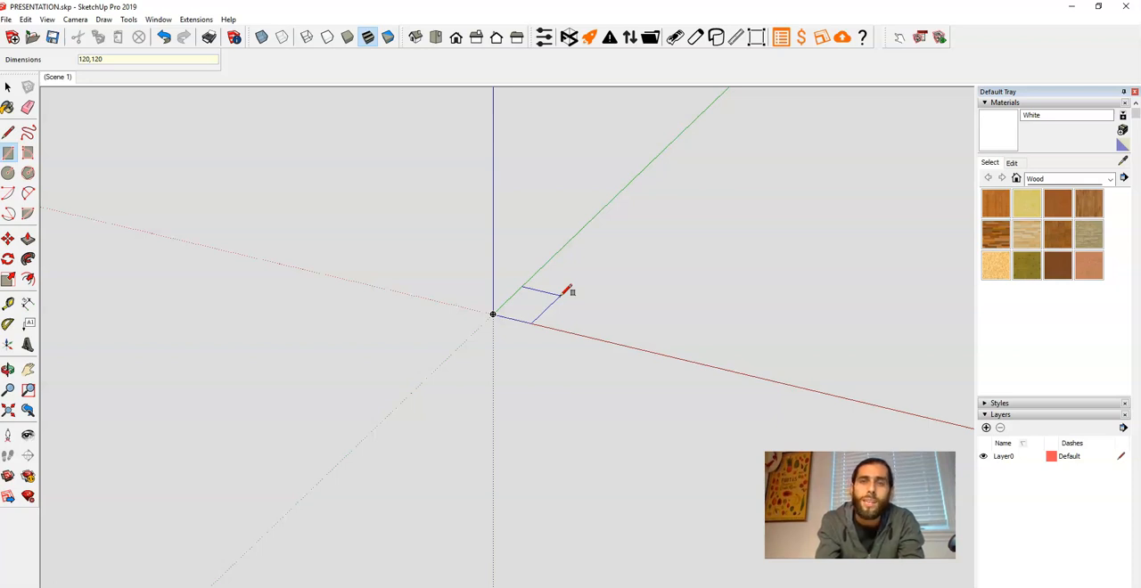
key(Return)
key(space)
scroll(553, 321, up, 3)
scroll(551, 328, up, 2)
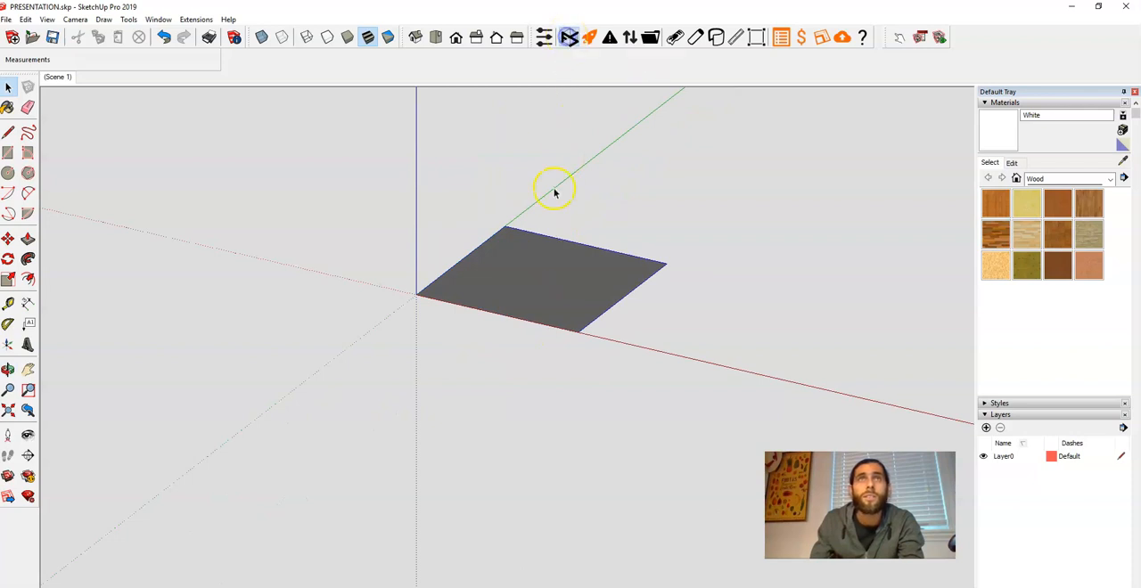
Push/Pull the square upward 120 inches to form a cube frame
key(p)
click(552, 309)
text(12)
key(Return)
key(Return)
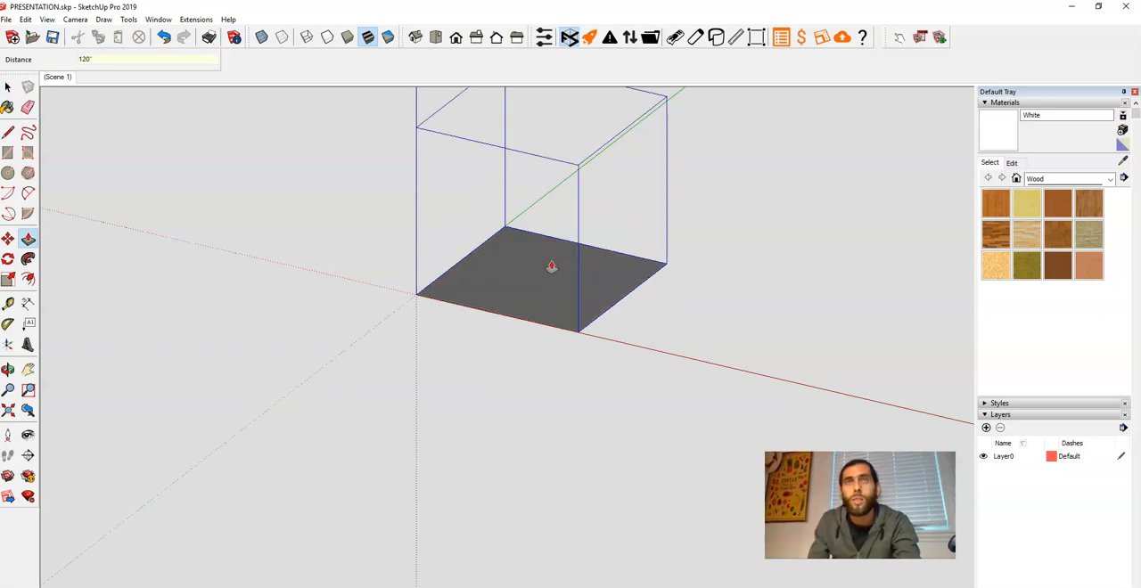
Delete the remaining bottom face of the cube so only its edges are kept
key(space)
drag(537, 344, 505, 293)
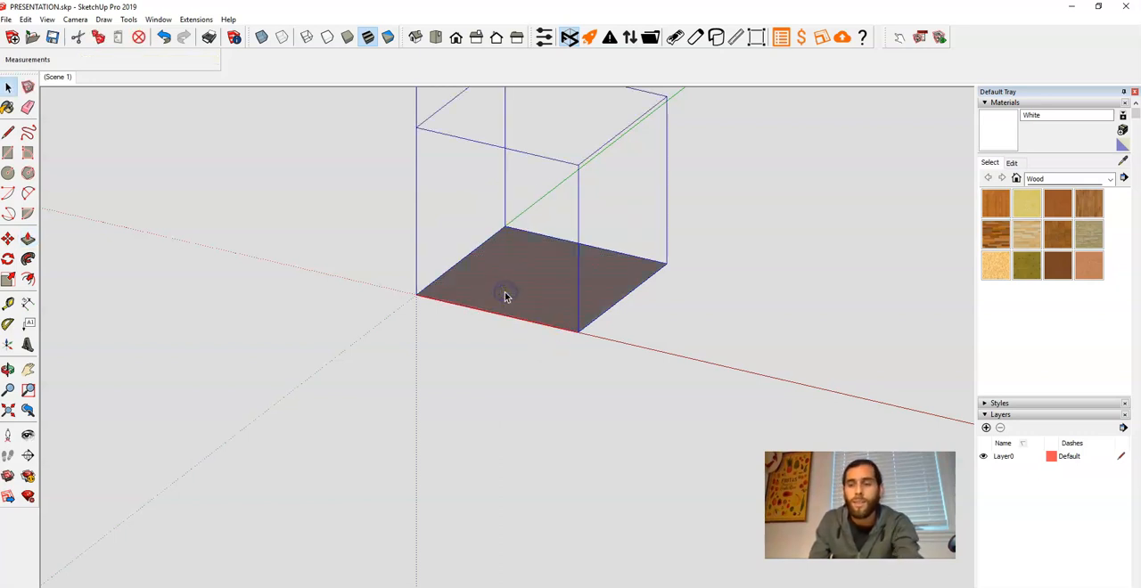
key(Delete)
scroll(501, 310, down, 2)
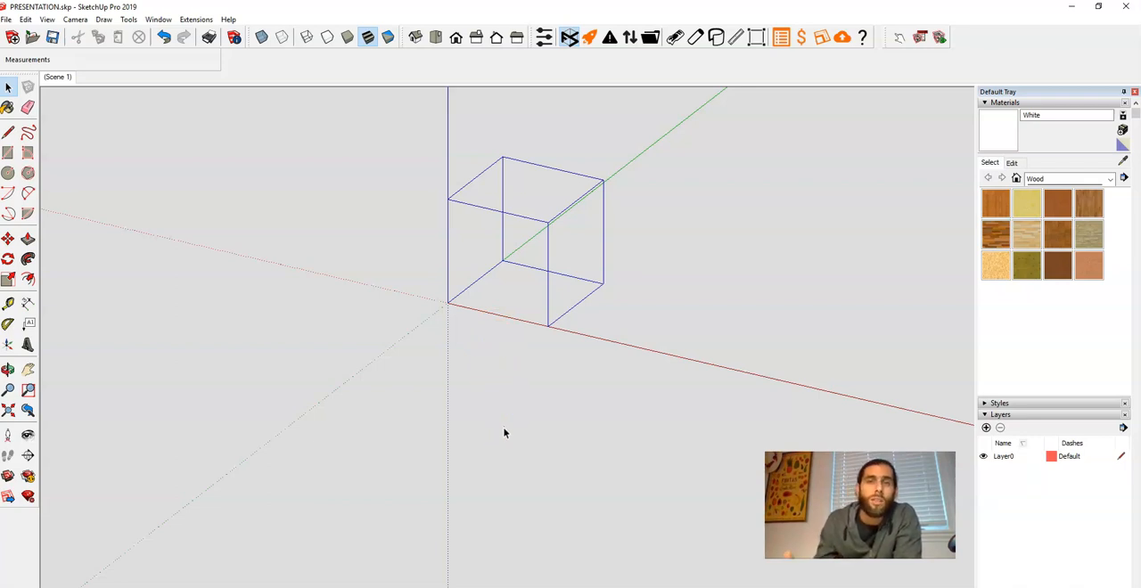
Change the Flexpipe pipe coating and color to (USA ONLY) 4 METER Blue plastic
scroll(503, 421, down, 3)
scroll(537, 312, up, 5)
scroll(579, 252, up, 2)
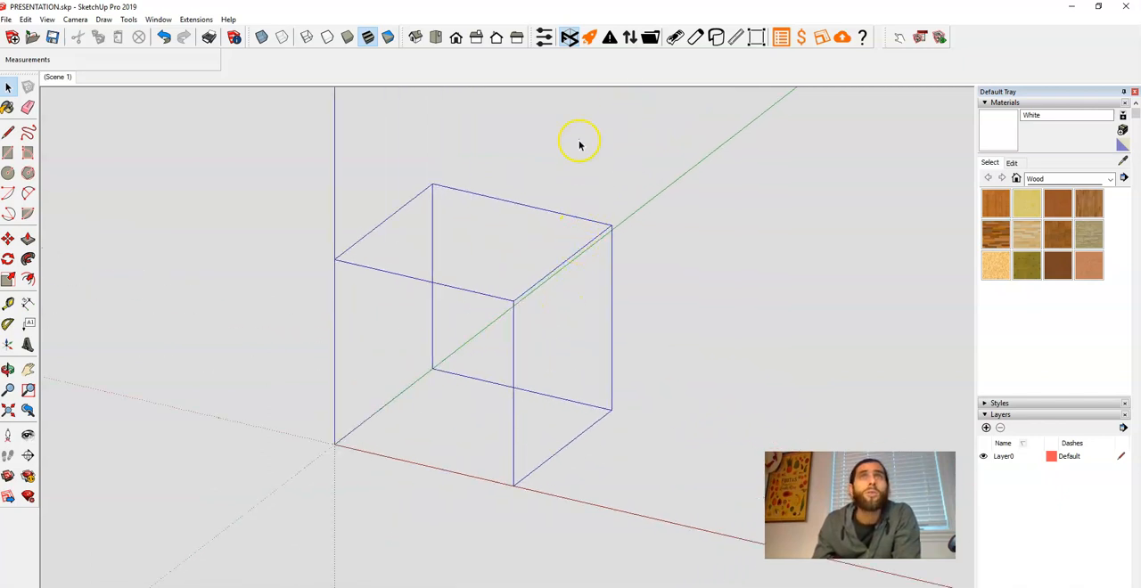
click(544, 36)
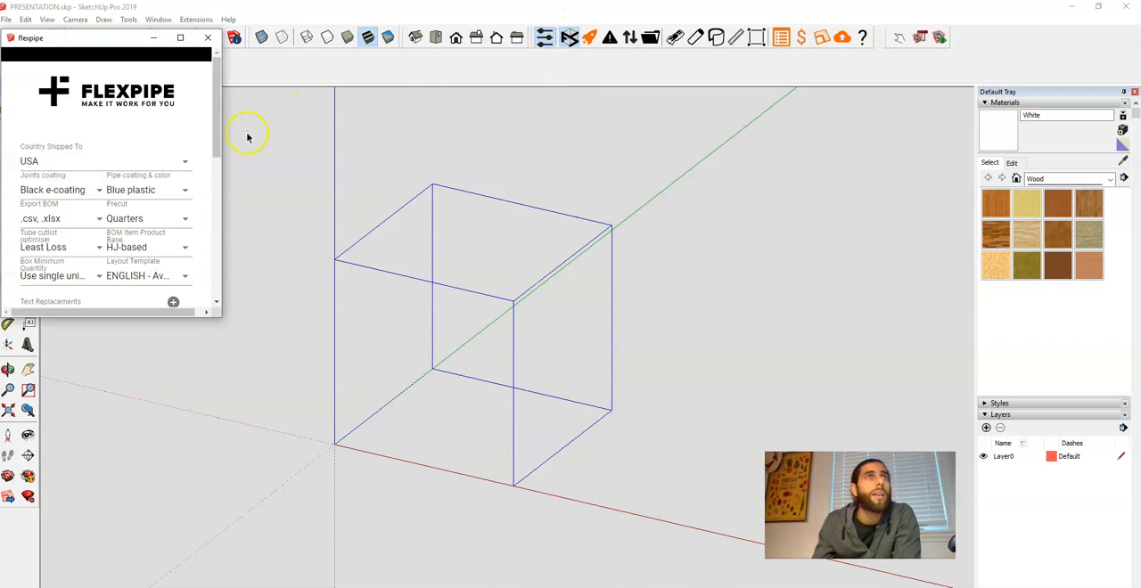
click(180, 191)
scroll(140, 233, down, 5)
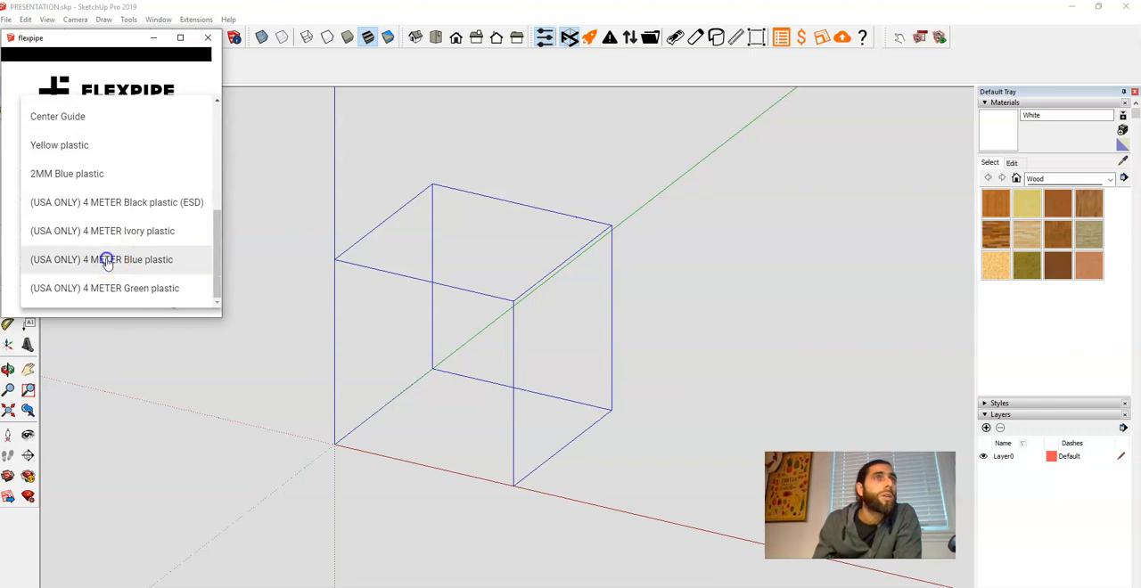
click(104, 260)
click(208, 37)
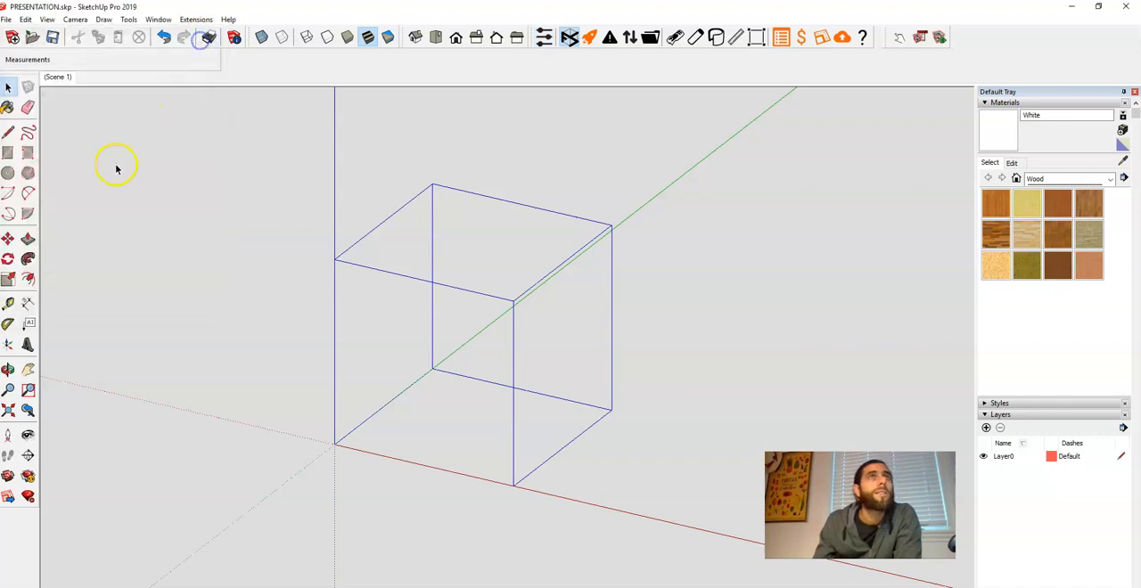
Draw a second 120 by 120 inch square on the ground beside the first cube, near the red axis
click(8, 153)
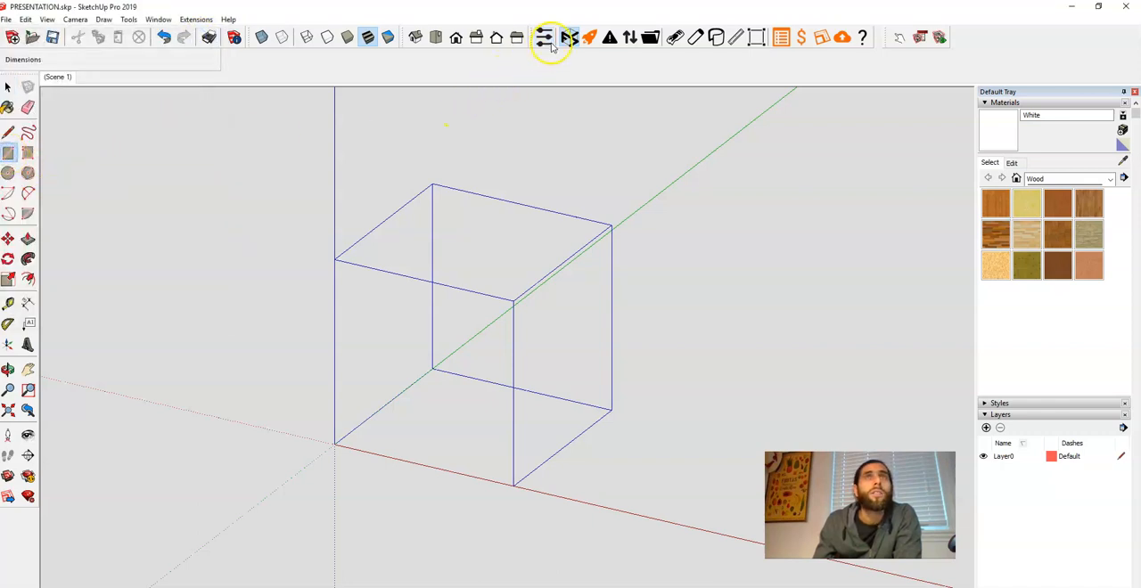
scroll(535, 135, down, 1)
scroll(508, 206, down, 3)
scroll(535, 301, up, 6)
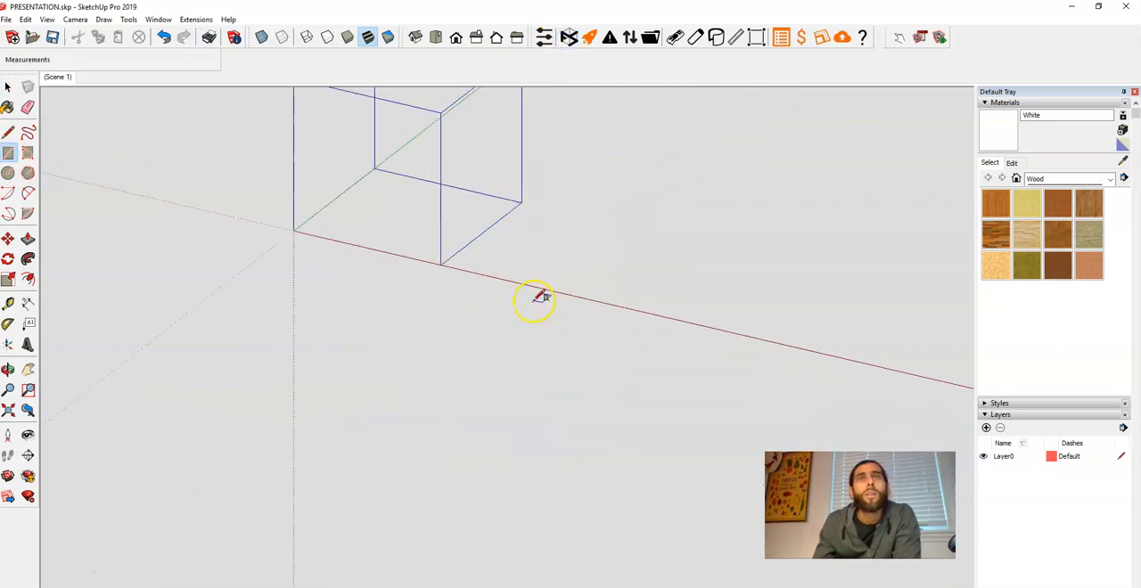
click(472, 263)
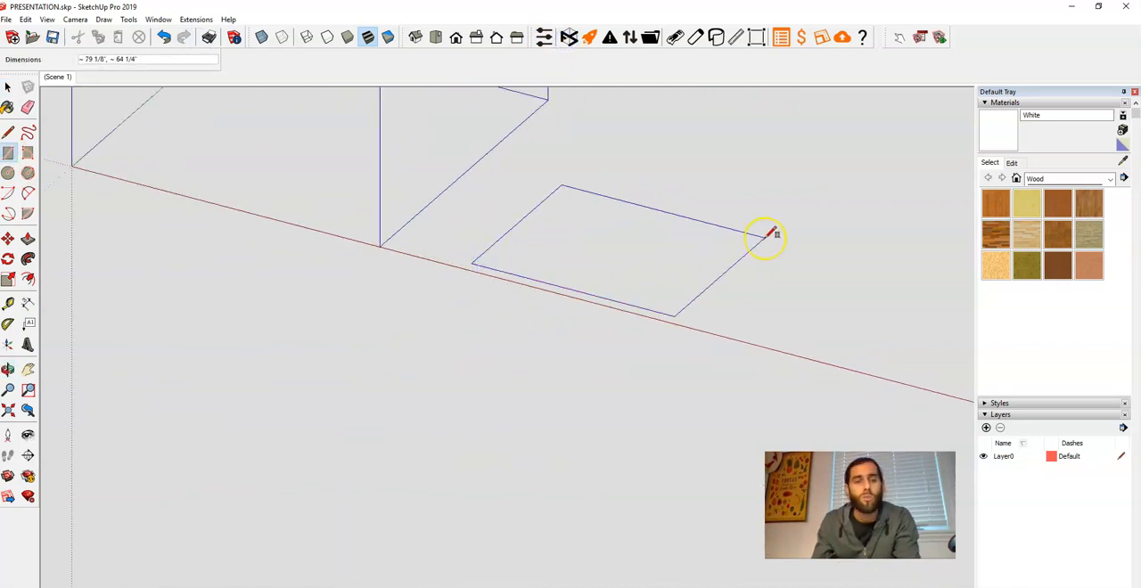
text(120,120)
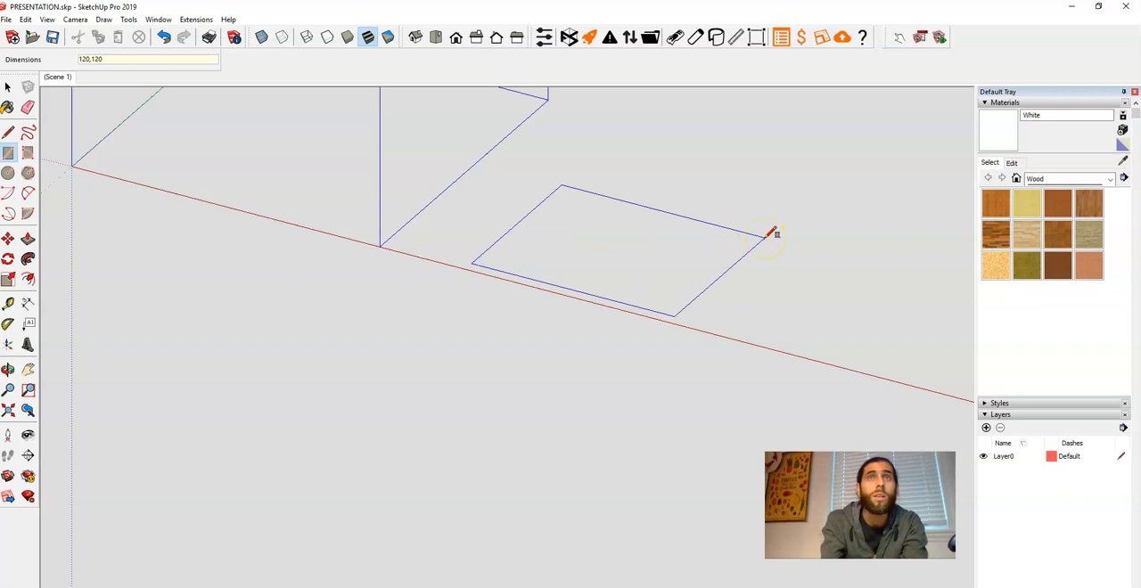
key(Return)
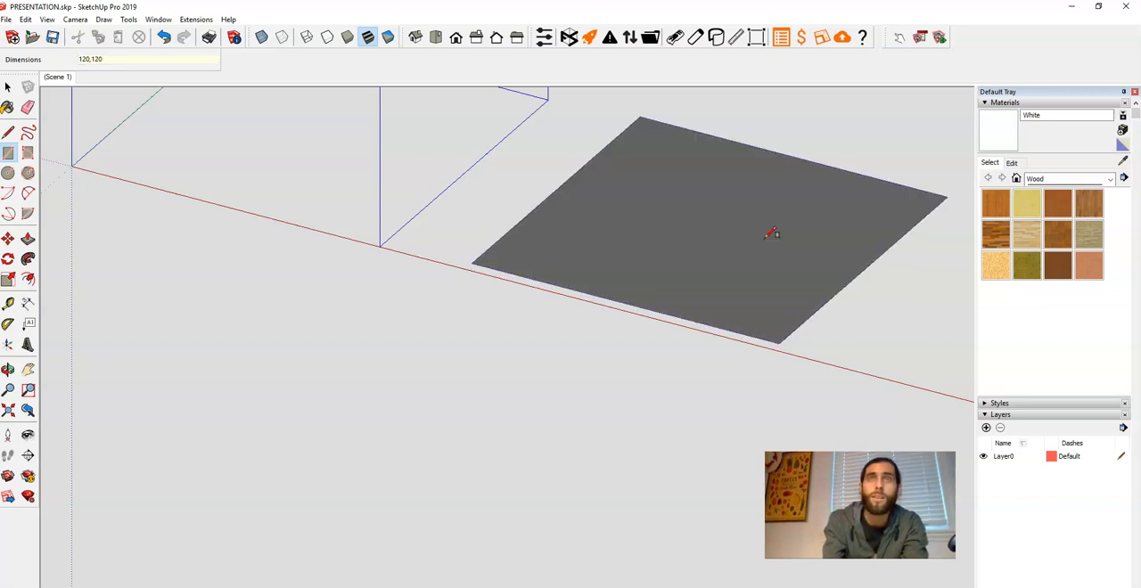
key(space)
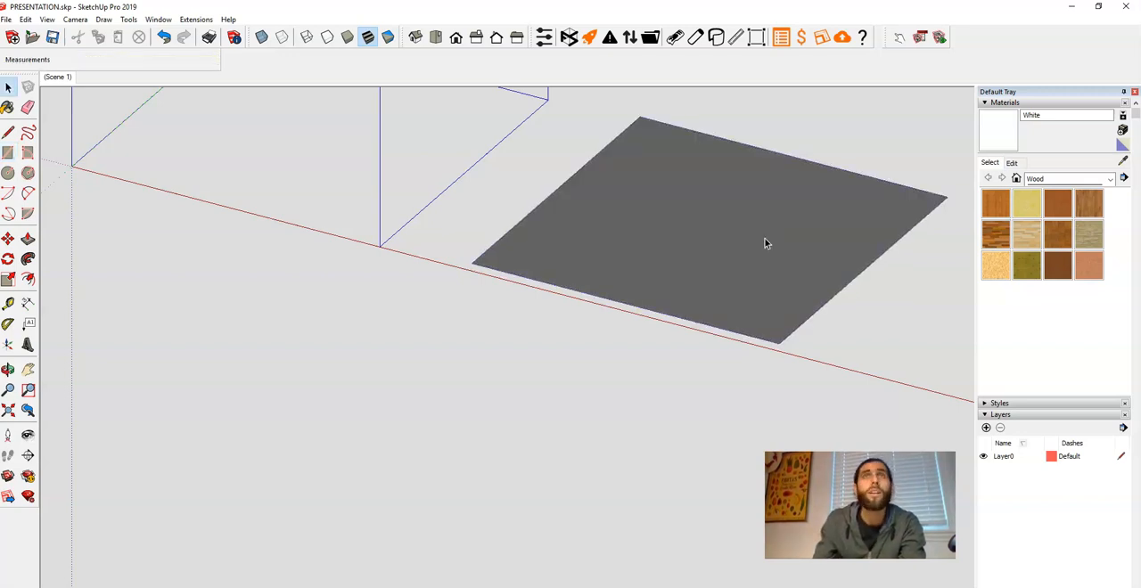
Turn on the Flexpipe structure mode and Push/Pull the second square upward 120 inches
click(568, 40)
click(714, 234)
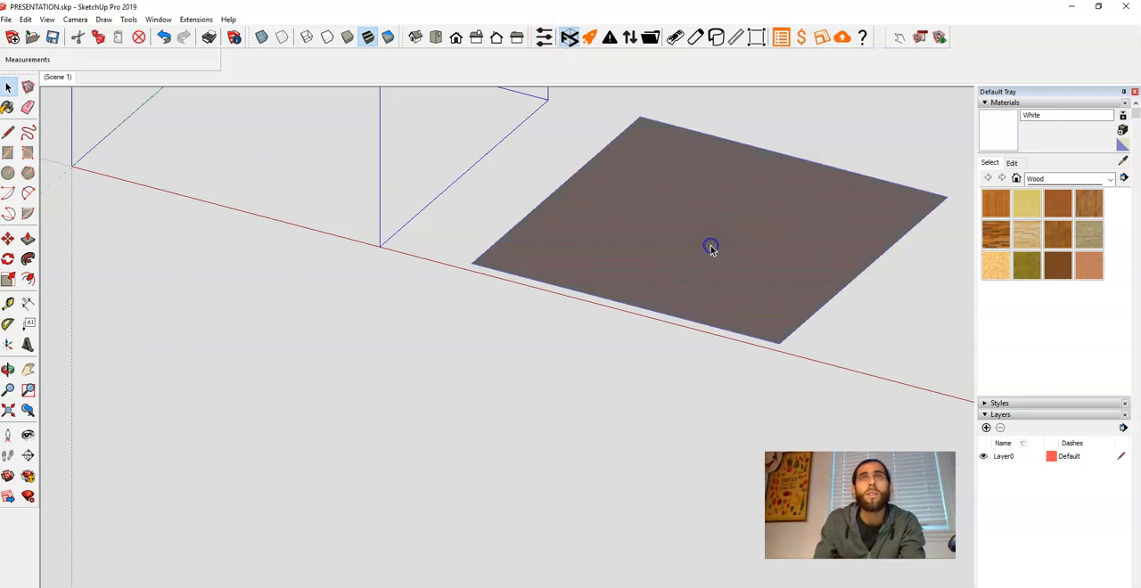
click(714, 254)
text(p)
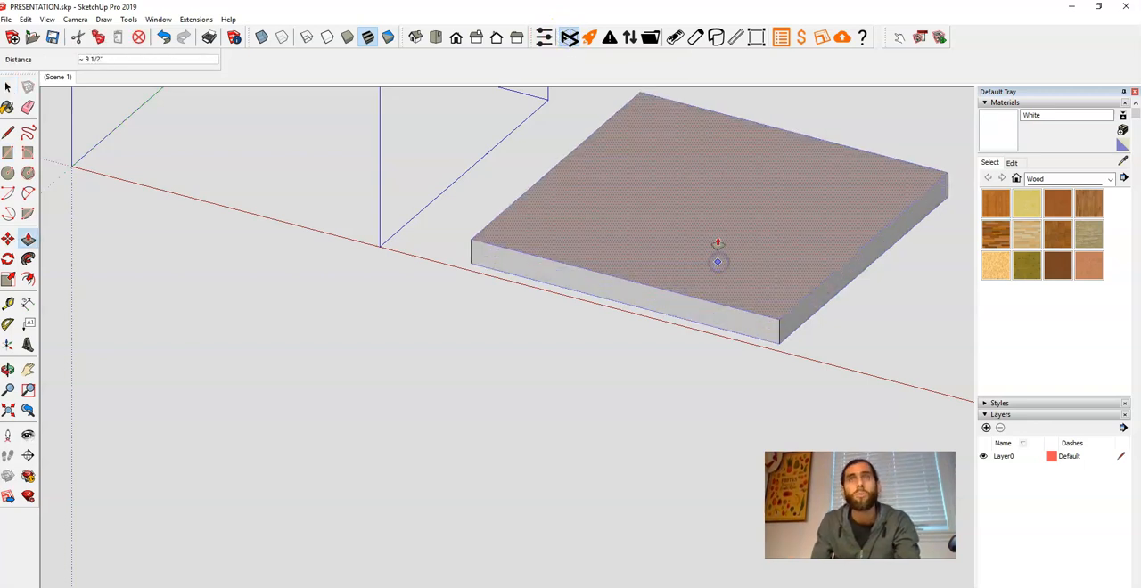
text(12)
key(Return)
Delete the bottom face of the second cube, keeping only its edges
scroll(717, 259, down, 4)
key(space)
click(683, 259)
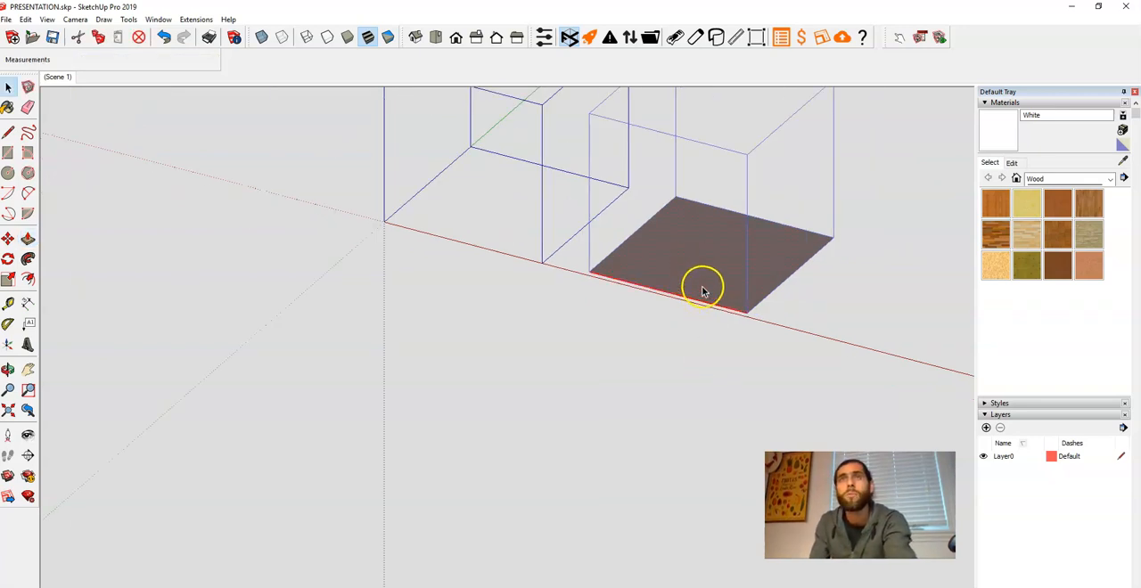
key(Delete)
Hide the Flexpipe pipes so that only the joints show along the edges of both cubes
scroll(581, 390, down, 3)
mouse_move(580, 389)
middle_down()
mouse_move(630, 372)
mouse_move(604, 387)
middle_up()
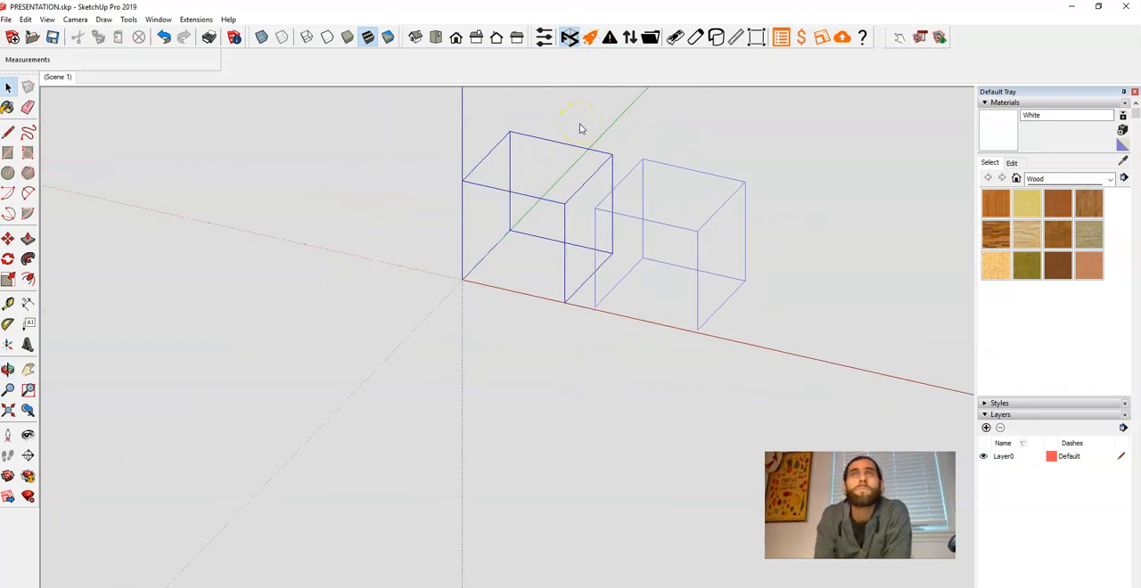
scroll(581, 201, up, 3)
scroll(581, 201, up, 2)
scroll(615, 236, up, 2)
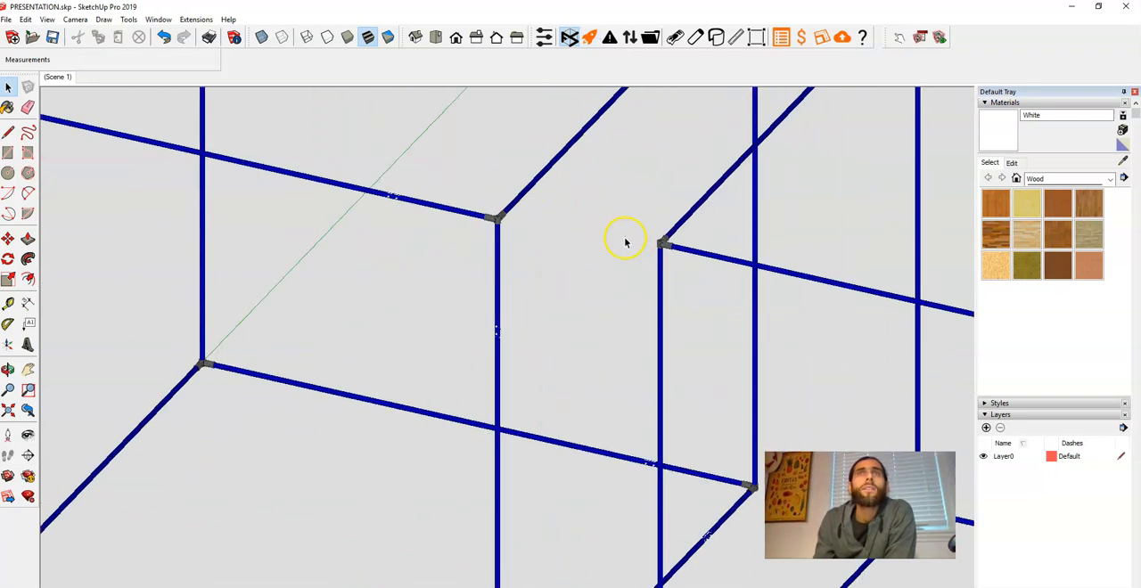
click(695, 37)
scroll(552, 287, down, 2)
scroll(553, 287, down, 2)
middle_drag(580, 305, 509, 276)
scroll(660, 159, up, 4)
scroll(643, 166, up, 3)
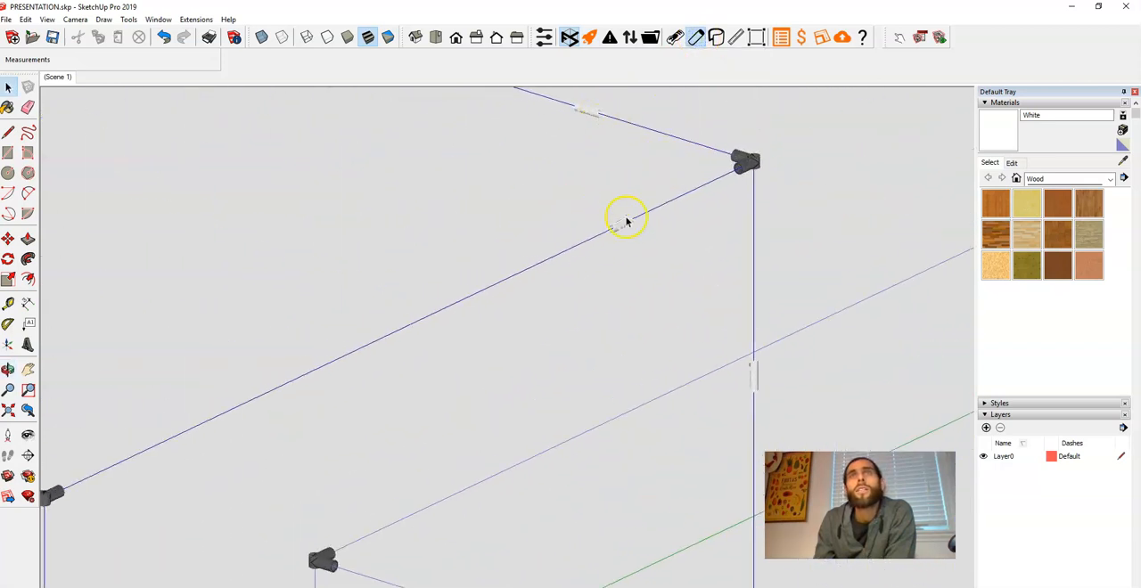
Compare the corner joints and any connections along the edges of the two cube frames
scroll(751, 328, down, 4)
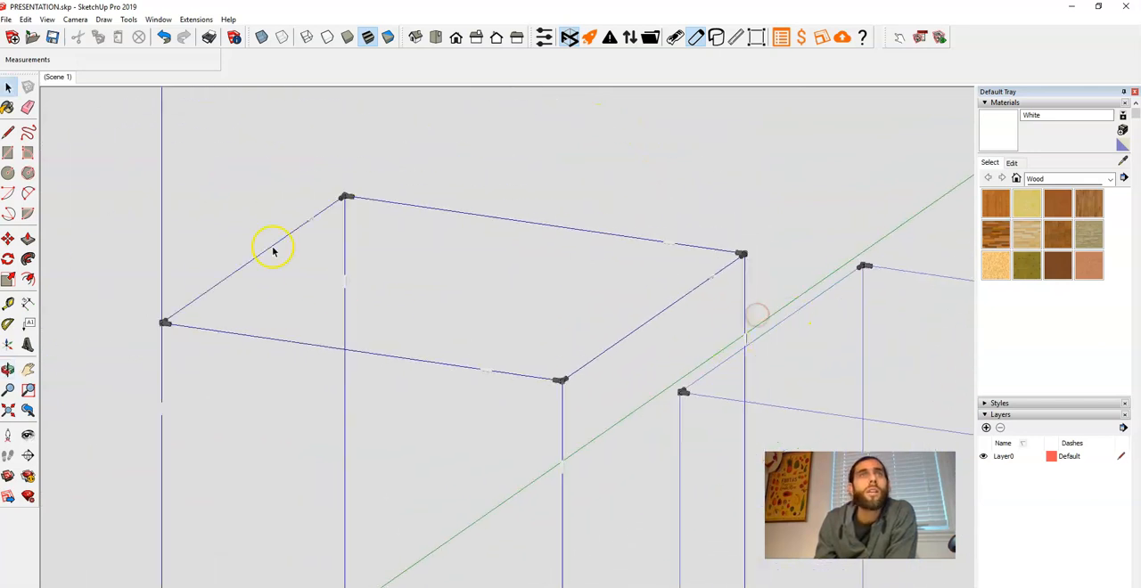
scroll(290, 234, up, 3)
scroll(323, 228, up, 2)
scroll(426, 276, down, 3)
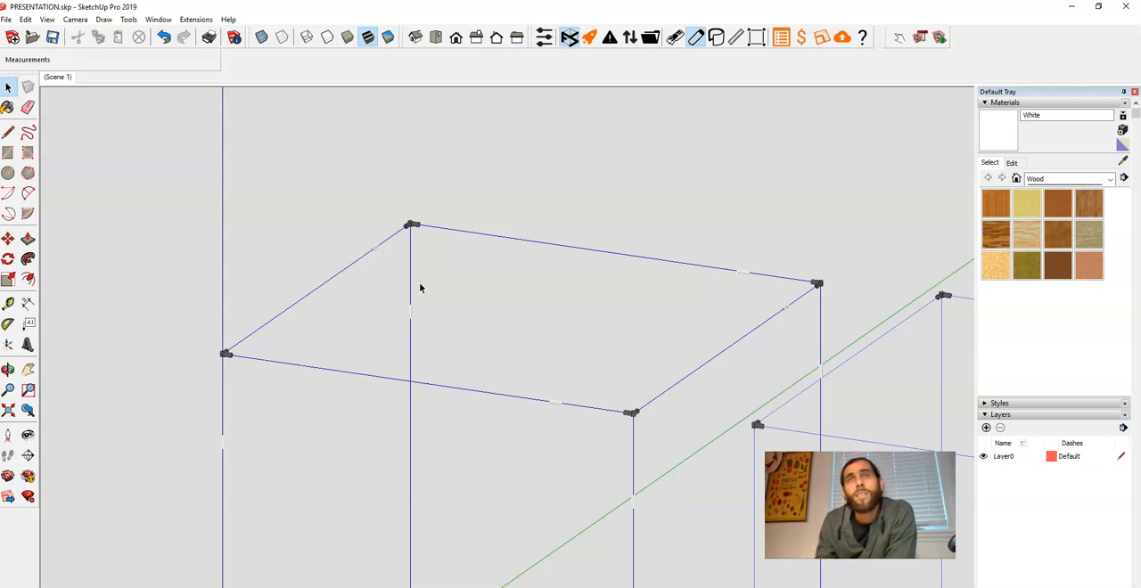
scroll(417, 285, down, 5)
middle_drag(427, 431, 467, 433)
scroll(553, 461, up, 6)
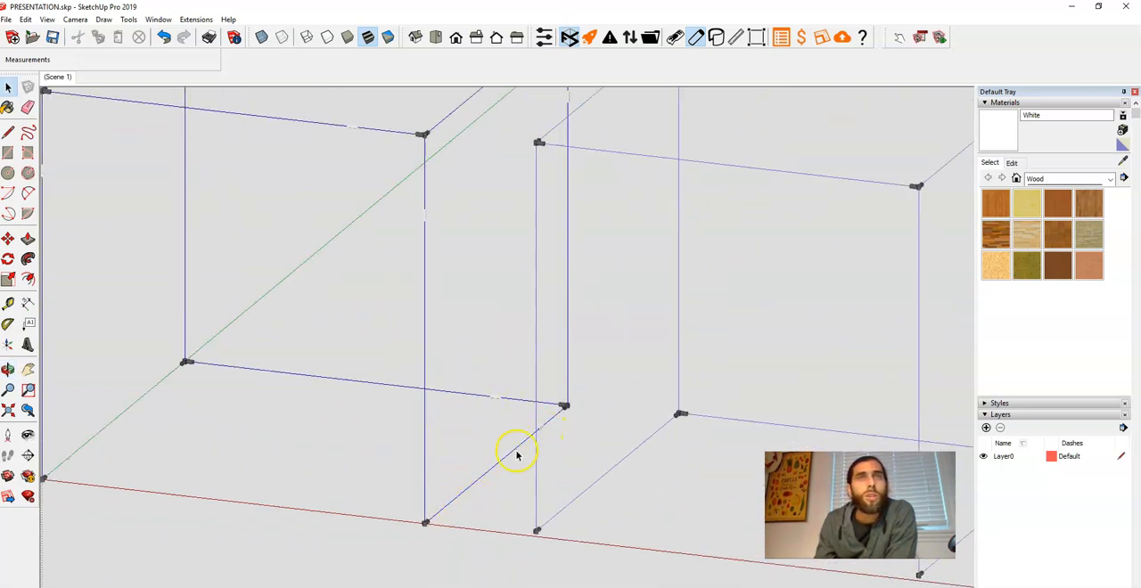
scroll(517, 455, down, 3)
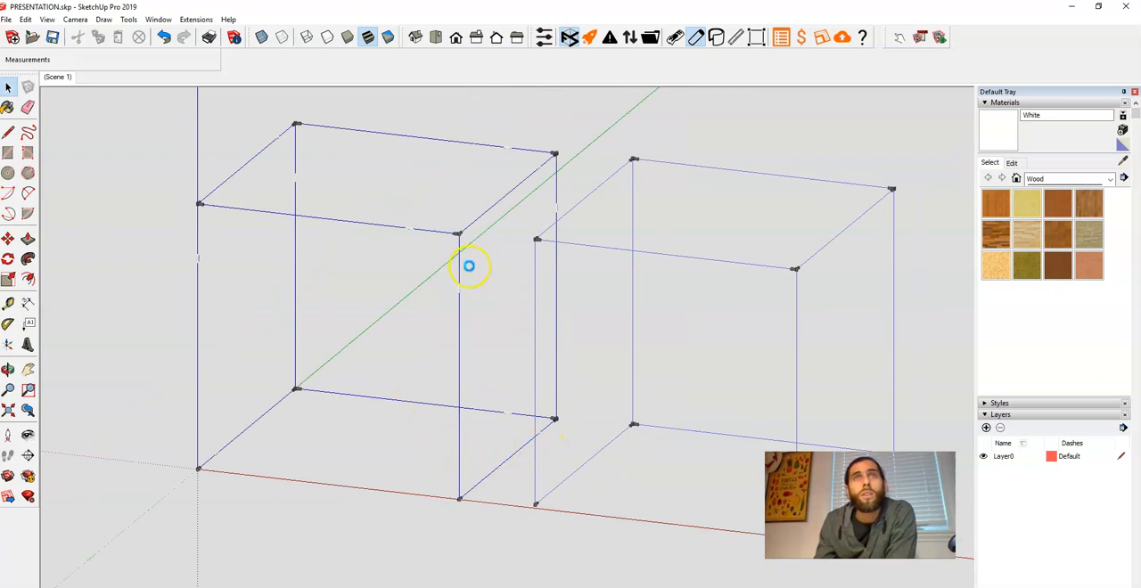
scroll(455, 278, up, 3)
scroll(464, 310, up, 2)
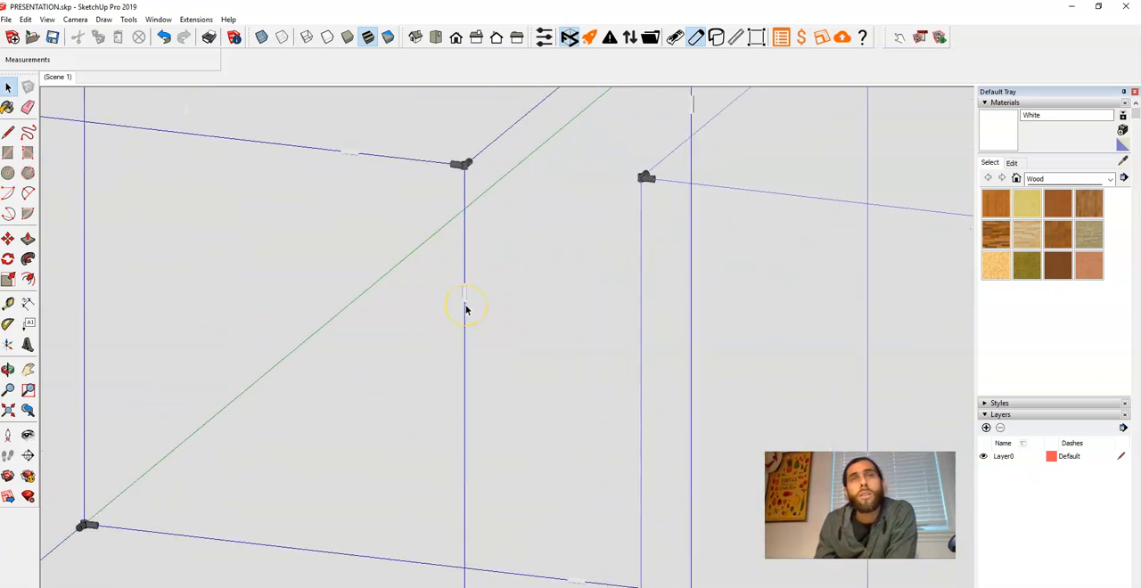
scroll(465, 310, down, 2)
scroll(687, 235, up, 2)
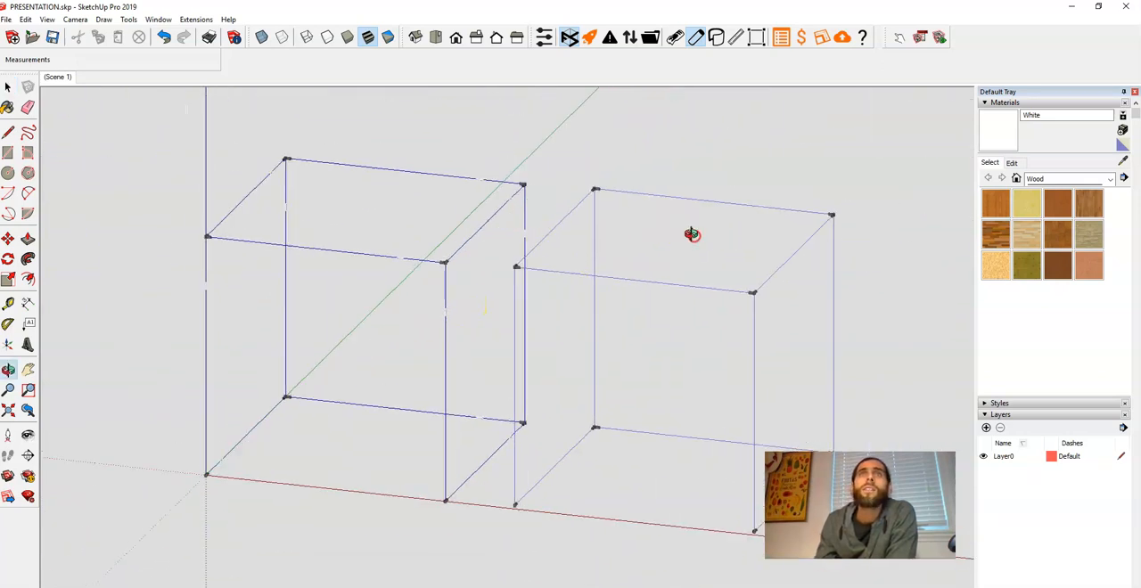
scroll(711, 240, up, 3)
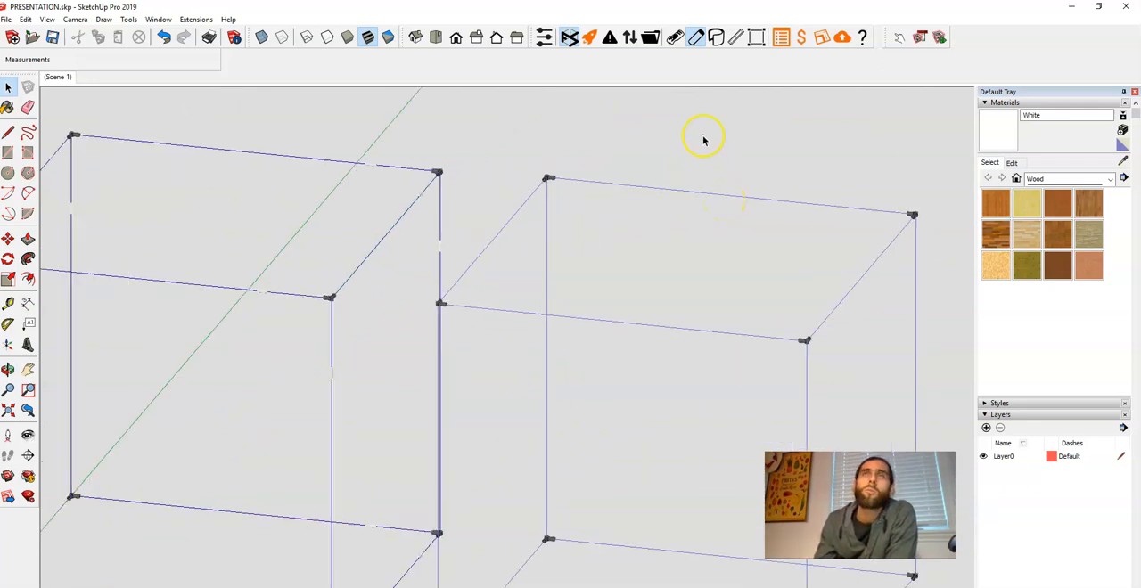
Show the pipes again and bring both cube frames into view
click(695, 36)
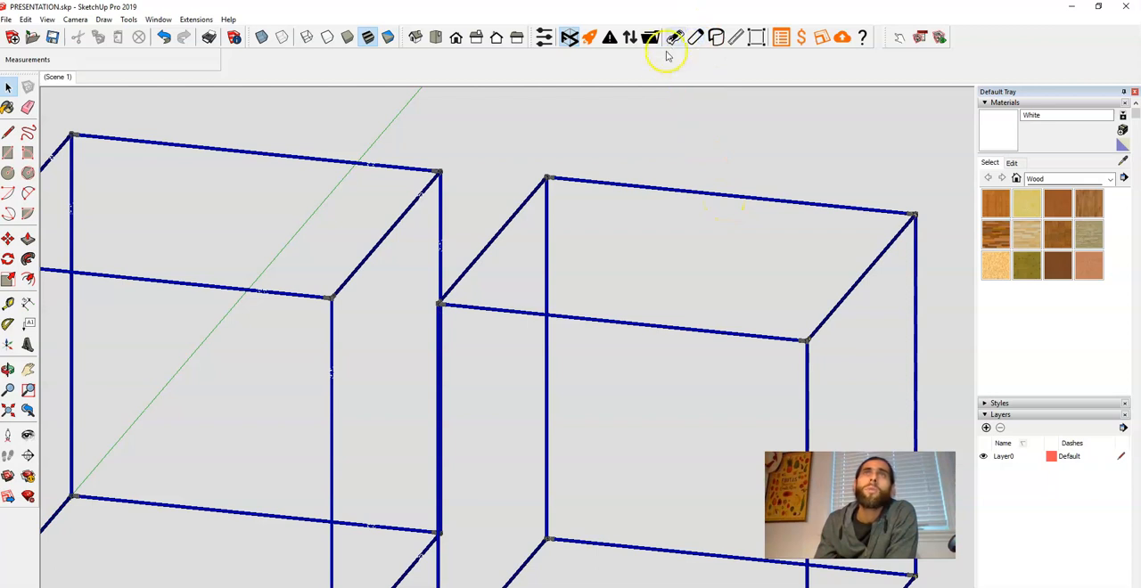
scroll(604, 119, down, 8)
middle_drag(523, 184, 595, 179)
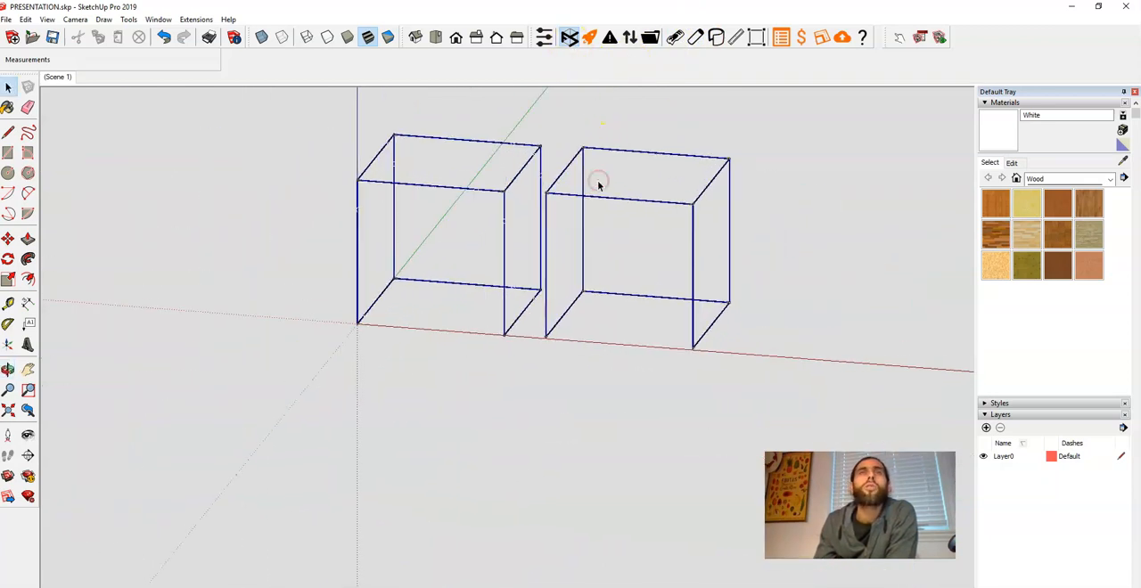